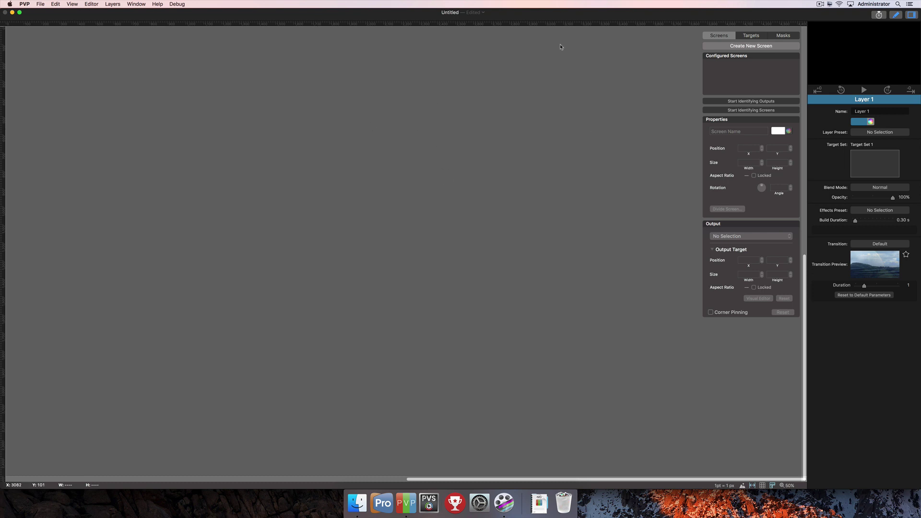
Create a new screen that uses the UltraStudio HD Mini SDI output at 1080i59.94
left_click(899, 16)
left_click(899, 15)
left_click(723, 48)
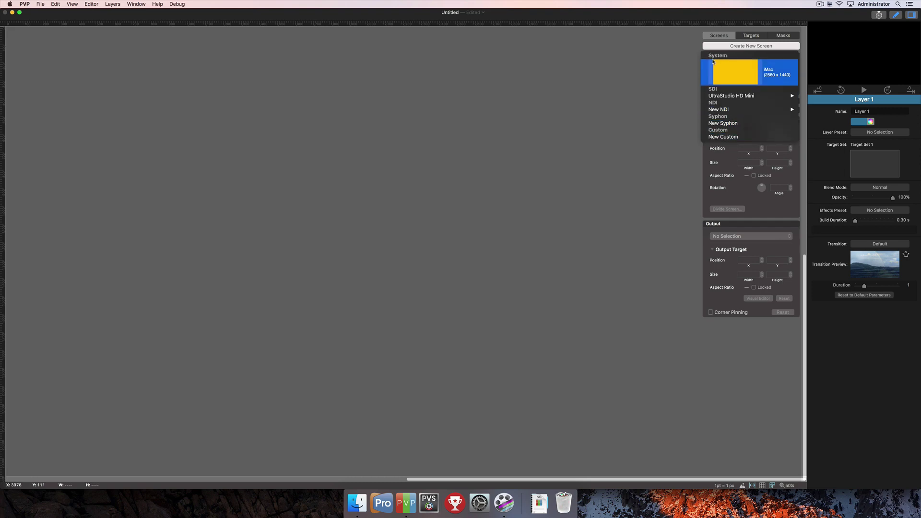
mouse_move(726, 98)
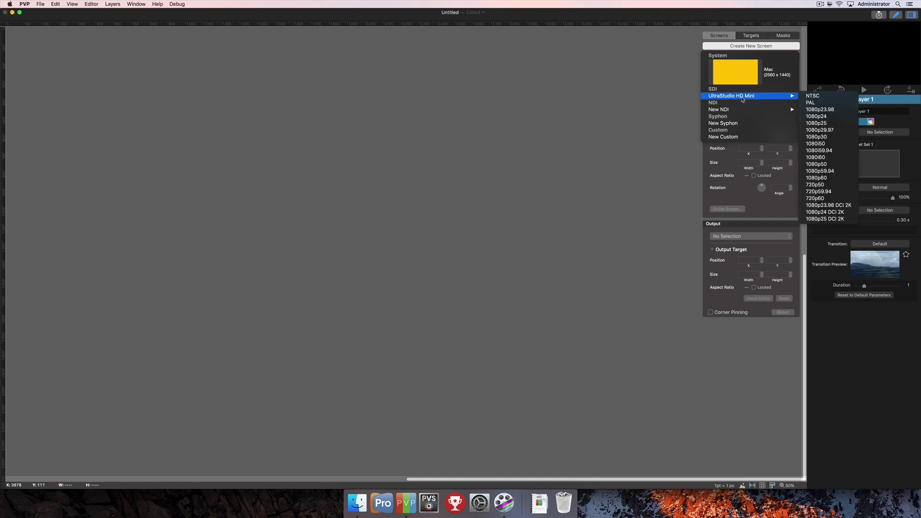
left_click(832, 152)
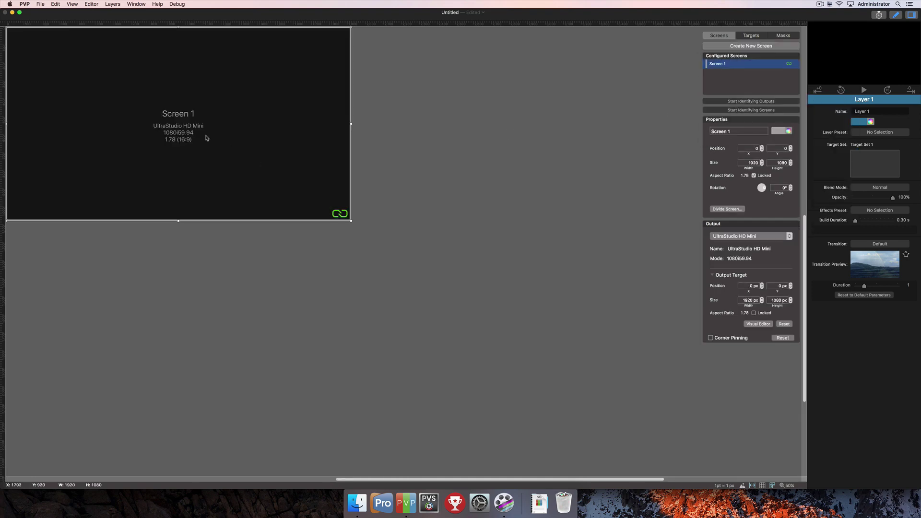
Move Screen 1 away from the canvas origin to about X 1098, Y 408
left_click_drag(158, 96, 365, 200)
left_click_drag(422, 227, 429, 206)
mouse_move(446, 218)
left_mouse_down()
mouse_move(397, 200)
mouse_move(444, 212)
left_mouse_up()
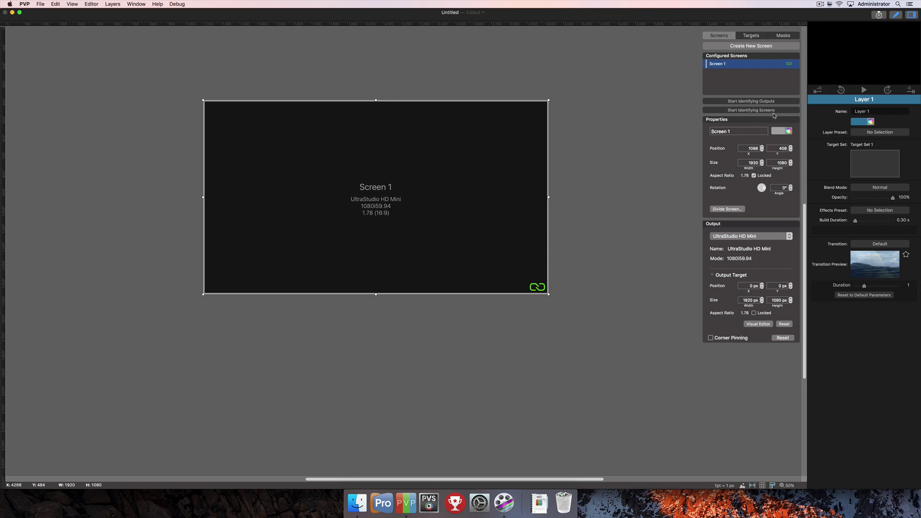
Start identifying the outputs and the screens, and stop both identifications again
left_click(749, 112)
left_click(746, 102)
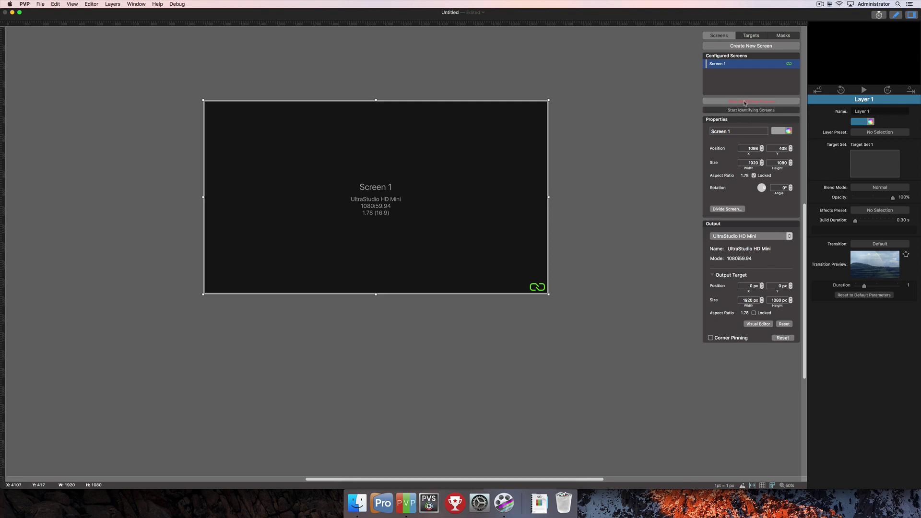
left_click(721, 110)
left_click(717, 102)
left_click(780, 103)
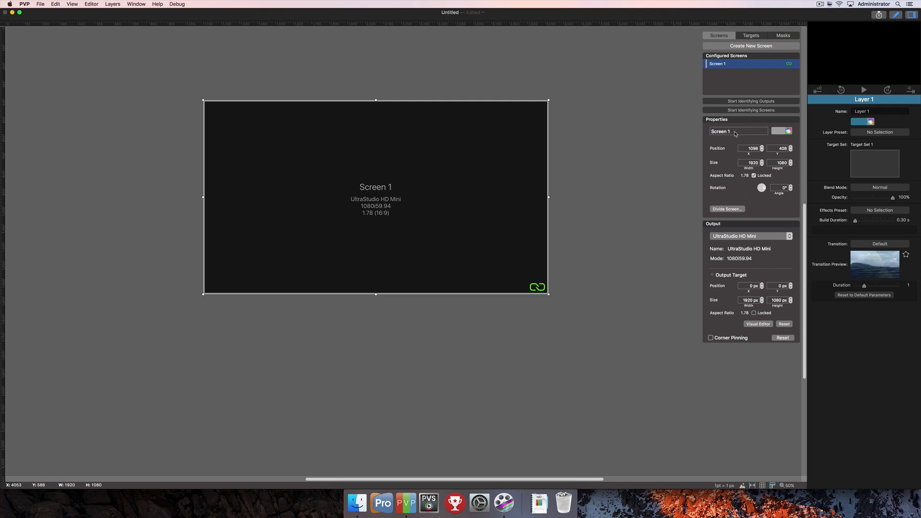
Change Screen 1's display colour to red and deselect the screen
left_click(715, 132)
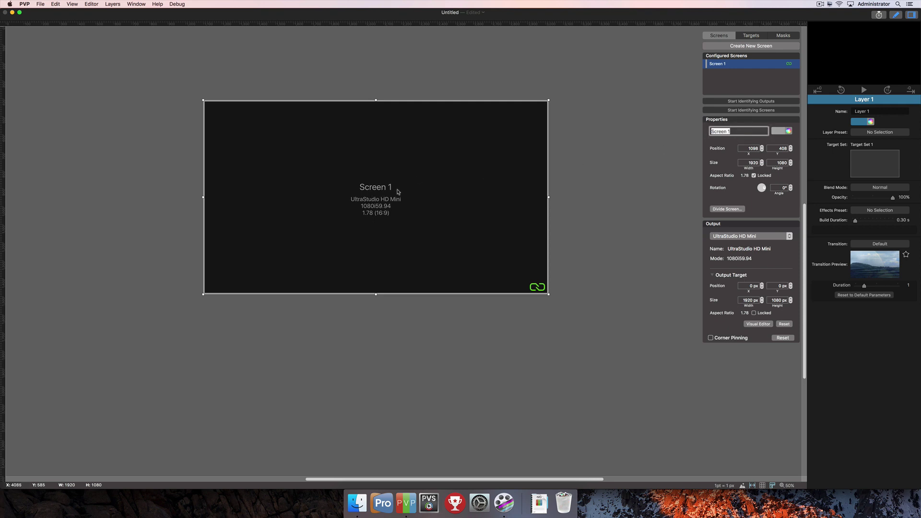
left_click(780, 131)
left_click(800, 153)
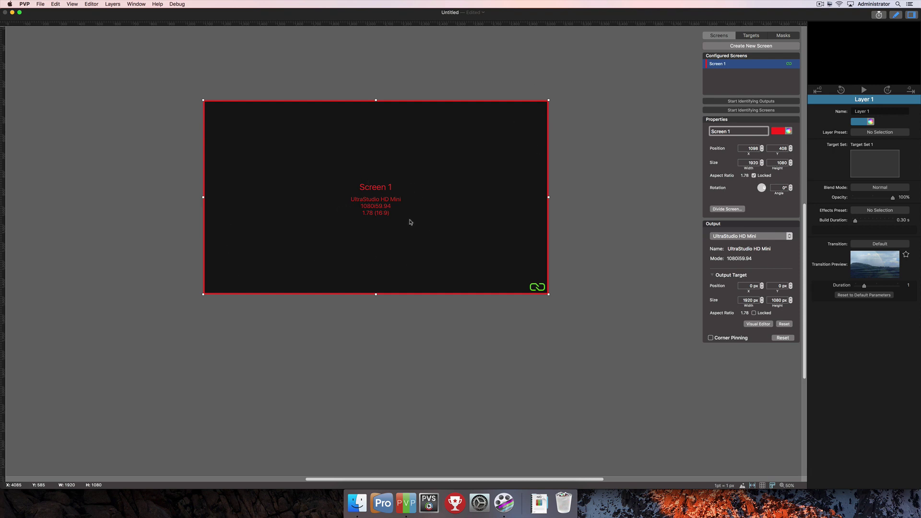
left_click(604, 143)
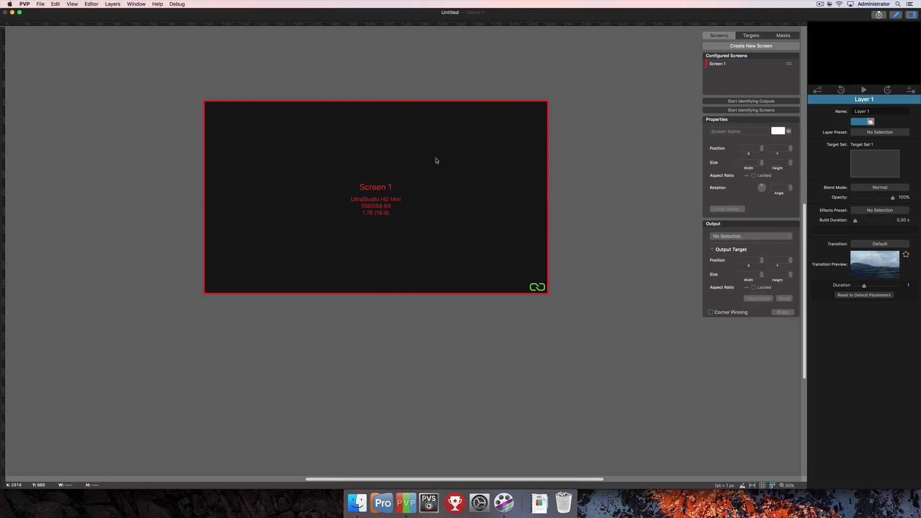
Select Screen 1 and set its display colour to grey
left_click(485, 192)
left_click(778, 131)
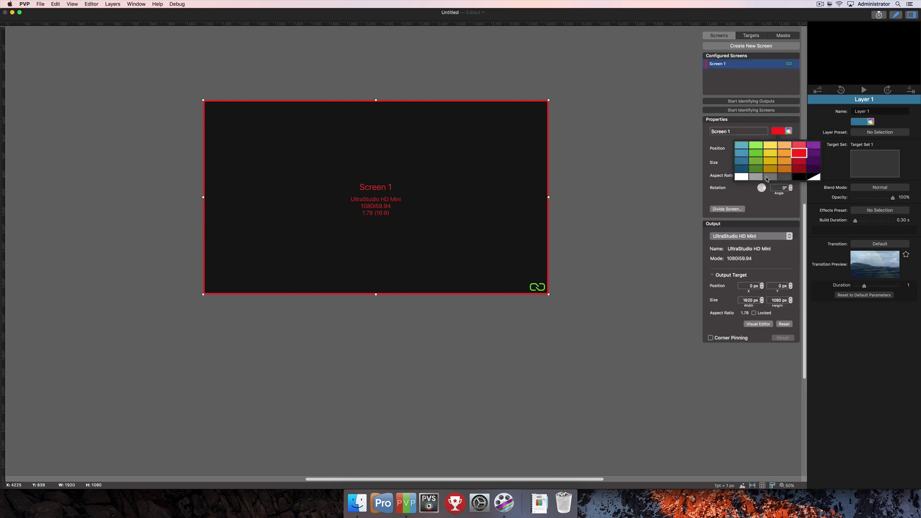
left_click(766, 178)
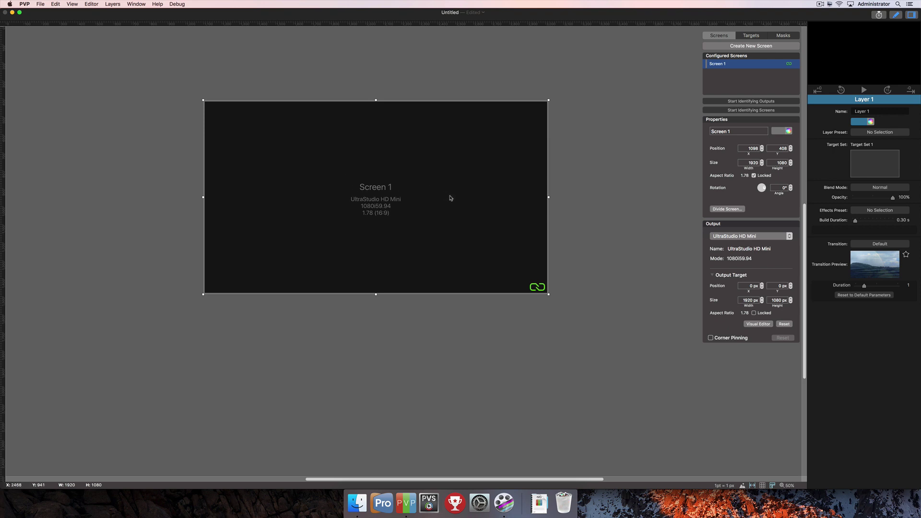
Reposition Screen 1 on the canvas to about X 1108, Y 343
left_click_drag(449, 197, 642, 164)
left_click(755, 150)
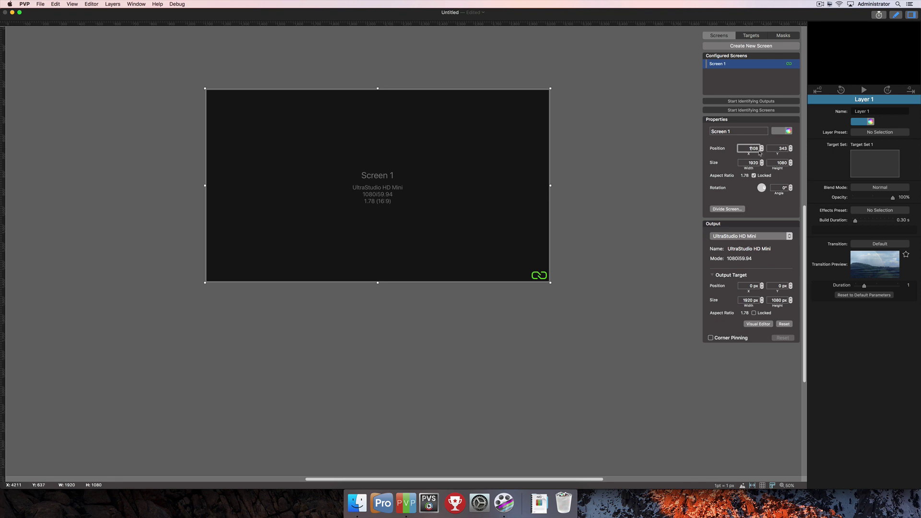
left_click(748, 164)
Try rotating Screen 1 with the angle dial, and set its rotation back to 0°
mouse_move(766, 189)
left_mouse_down()
mouse_move(765, 173)
mouse_move(764, 190)
left_mouse_up()
left_click(782, 188)
type("0")
key("Return")
Check the row and column options for dividing Screen 1 and its available output modes without applying any
left_click(724, 210)
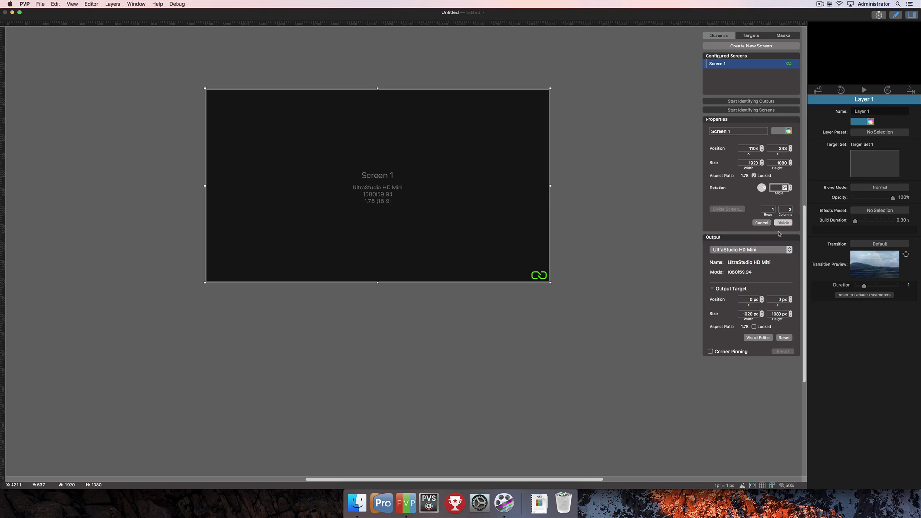
left_click(762, 223)
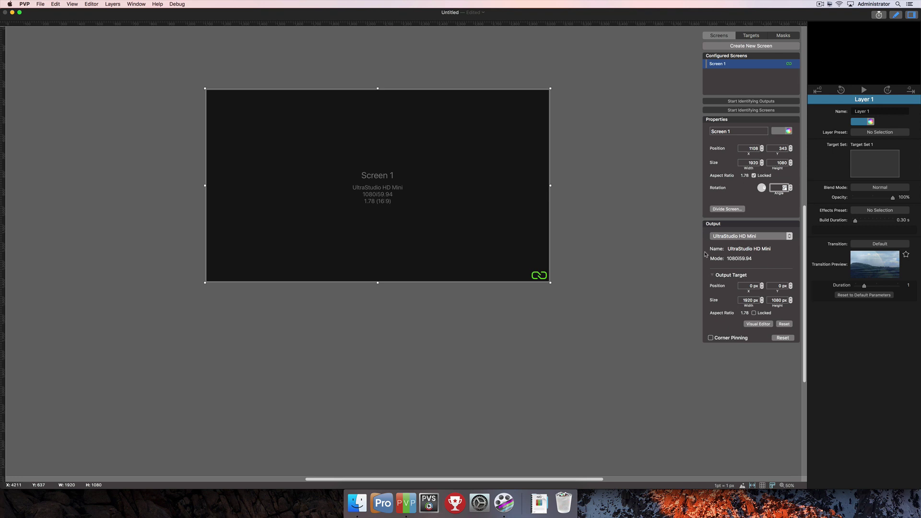
left_click(789, 236)
mouse_move(712, 240)
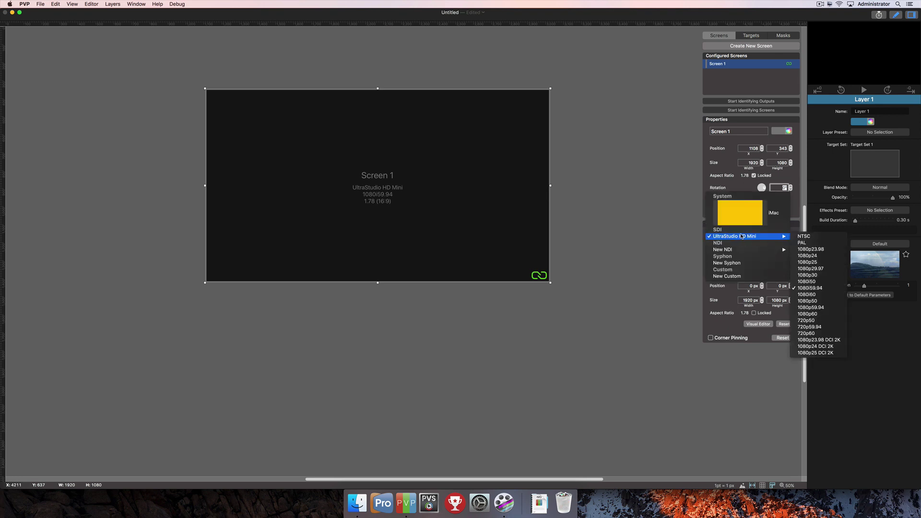
left_click(691, 241)
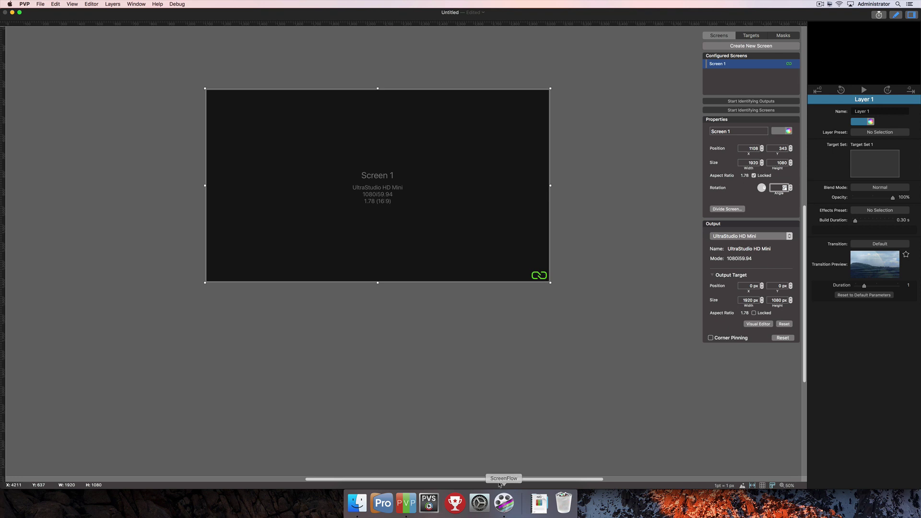
Create a second screen with a new custom output and place it apart from Screen 1 at about X 3352, Y 469
left_click_drag(507, 479, 563, 467)
scroll(563, 468, "right", 5)
left_click(740, 45)
left_click(728, 137)
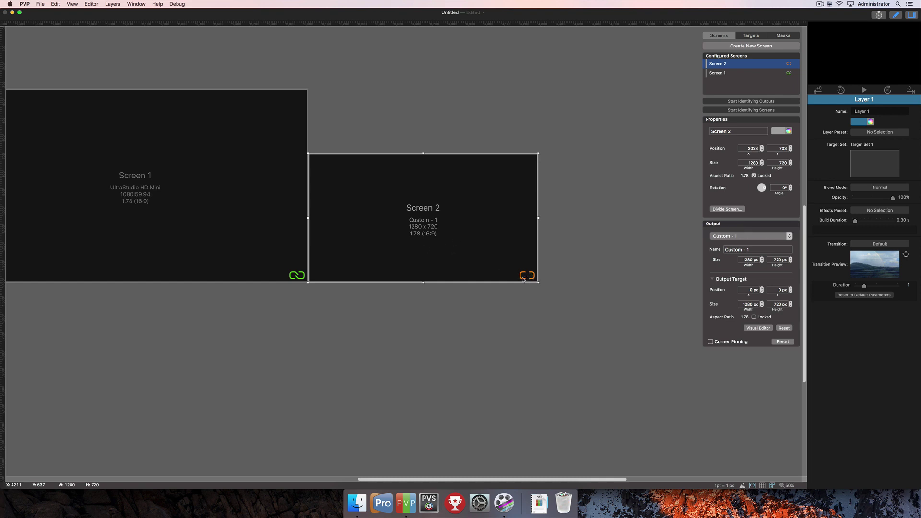
left_click_drag(427, 237, 483, 197)
Switch Screen 2's output to a new NDI output at 1080i 59.94
left_click(268, 231)
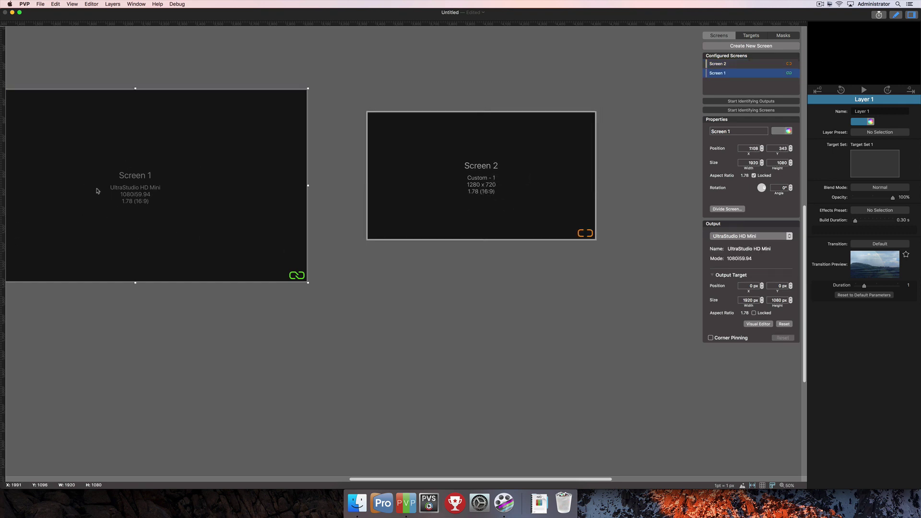
left_click(498, 186)
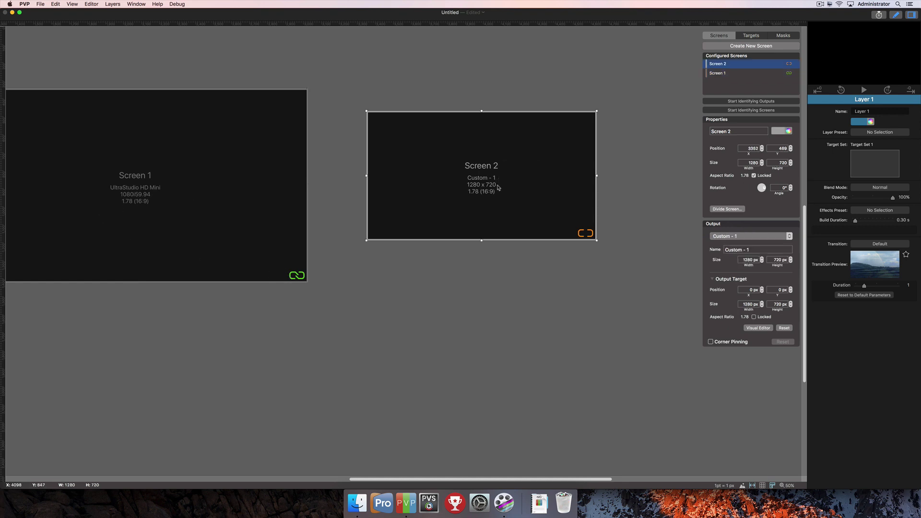
left_click(732, 236)
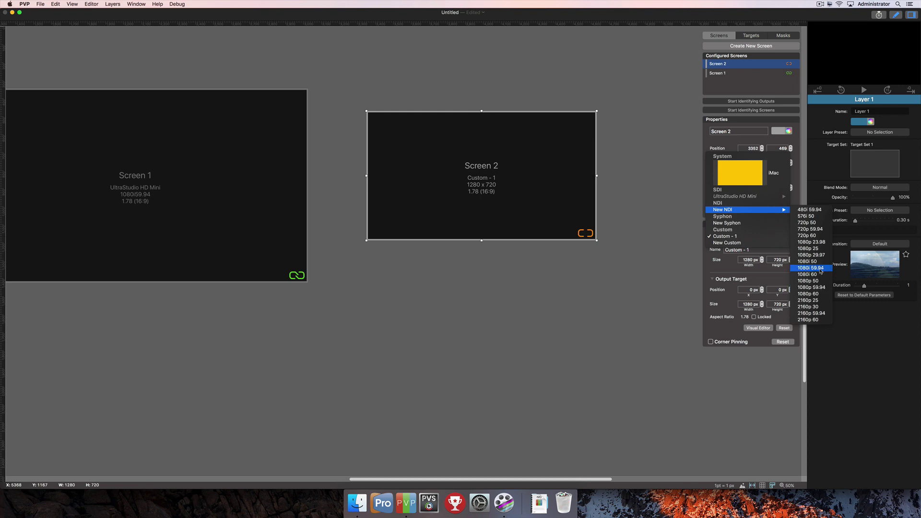
left_click(597, 267)
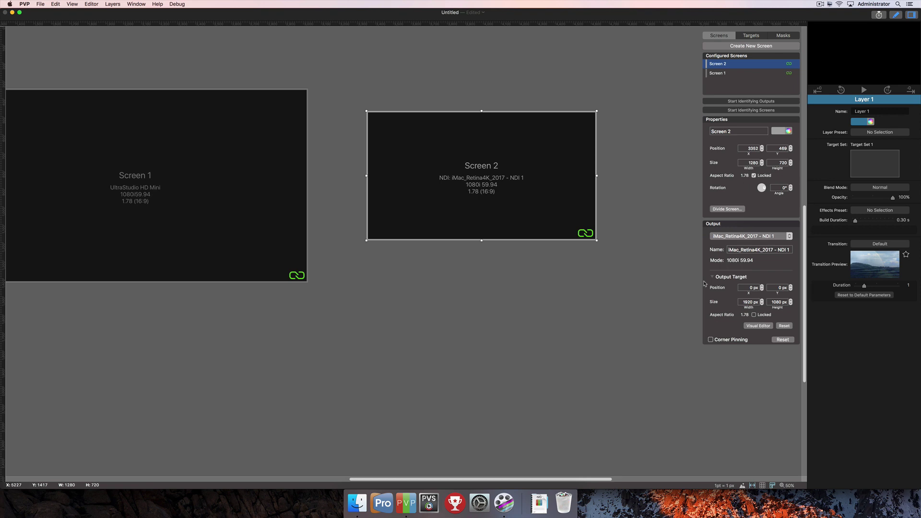
Turn on the visual editor for Screen 2's output target
left_click(713, 278)
left_click(713, 278)
left_click(755, 327)
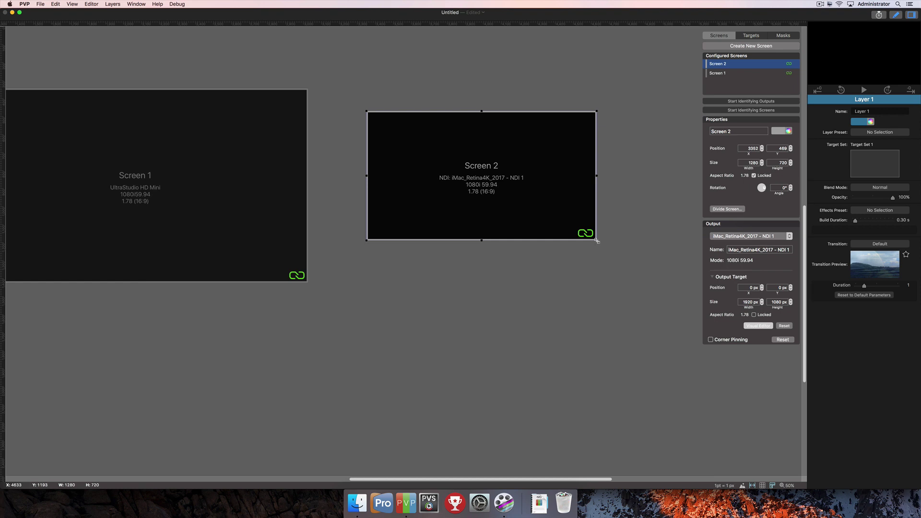
Try enlarging Screen 2's output target beyond the screen edges, and reset the output target
left_click_drag(597, 241, 669, 275)
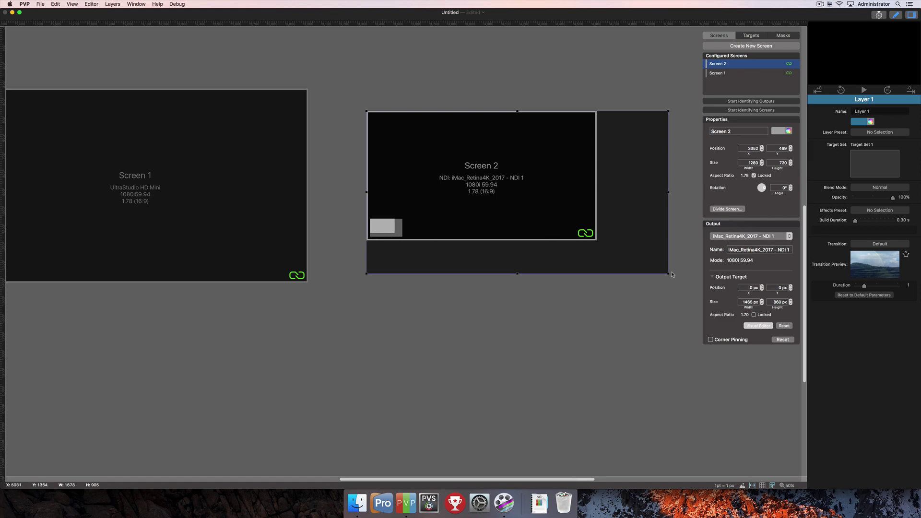
mouse_move(668, 274)
left_mouse_down()
mouse_move(691, 333)
mouse_move(655, 287)
left_mouse_up()
left_click(784, 326)
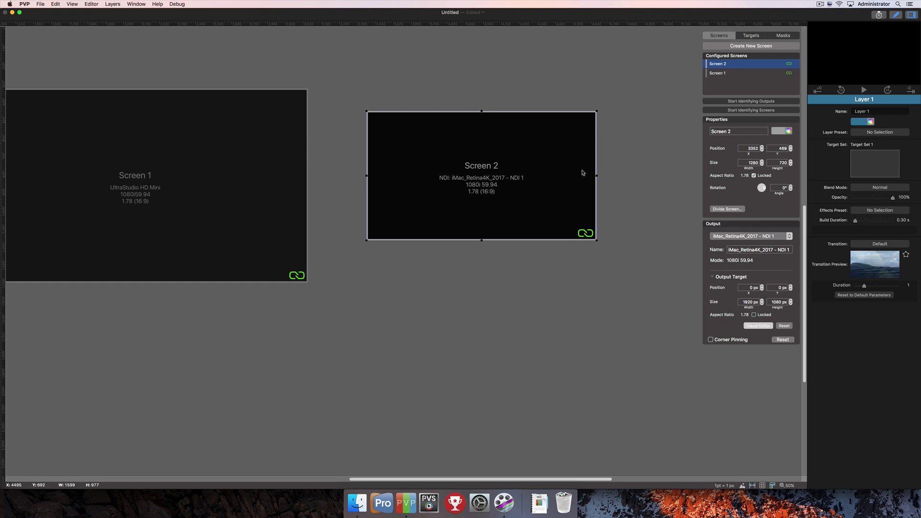